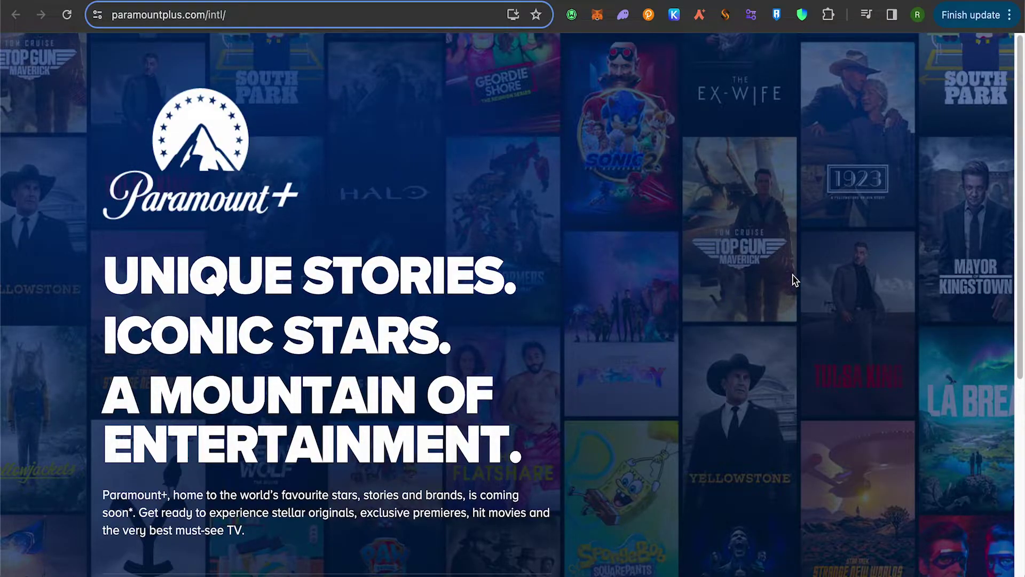
{"action": "scroll", "coordinate": [797, 280], "scroll_direction": "down", "scroll_amount": 5}
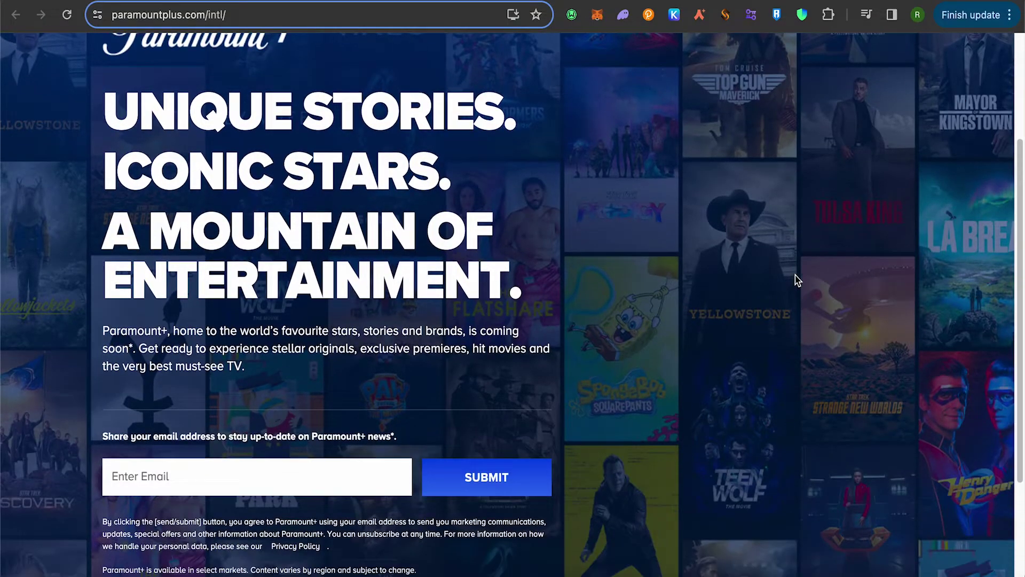
{"action": "scroll", "coordinate": [797, 280], "scroll_direction": "down", "scroll_amount": 3}
{"action": "scroll", "coordinate": [797, 280], "scroll_direction": "up", "scroll_amount": 1}
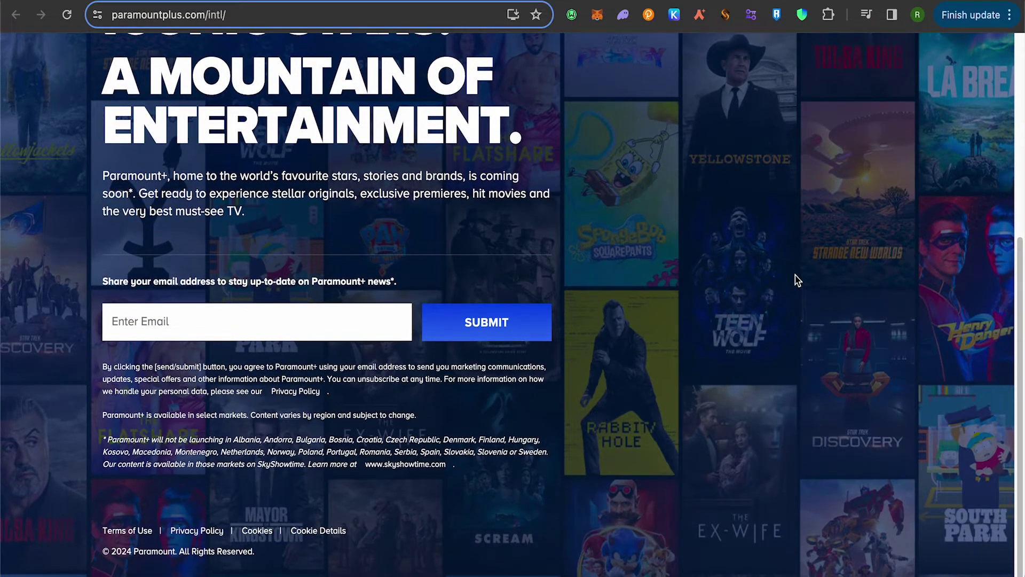
{"action": "scroll", "coordinate": [797, 280], "scroll_direction": "up", "scroll_amount": 5}
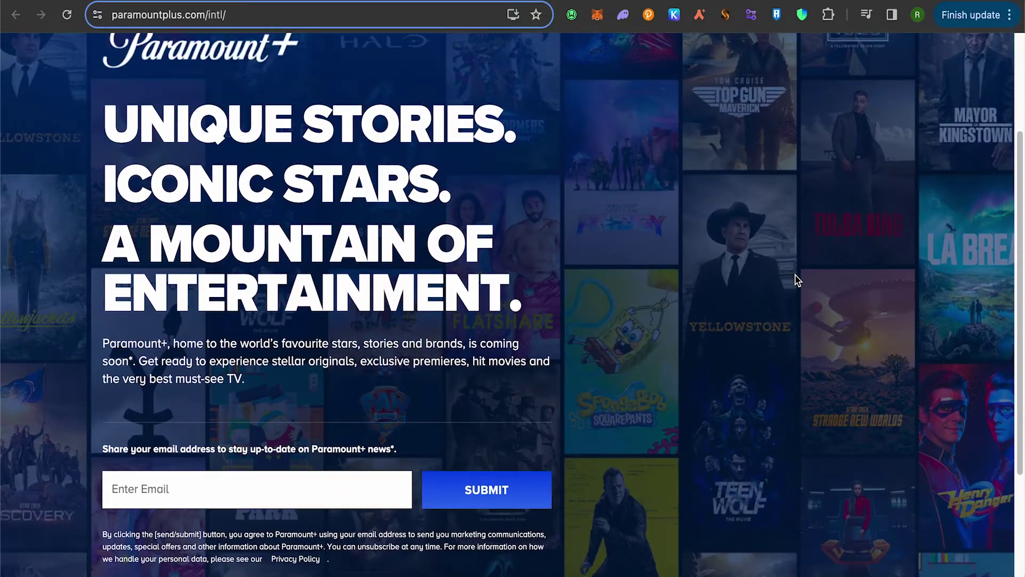
{"action": "scroll", "coordinate": [798, 279], "scroll_direction": "up", "scroll_amount": 3}
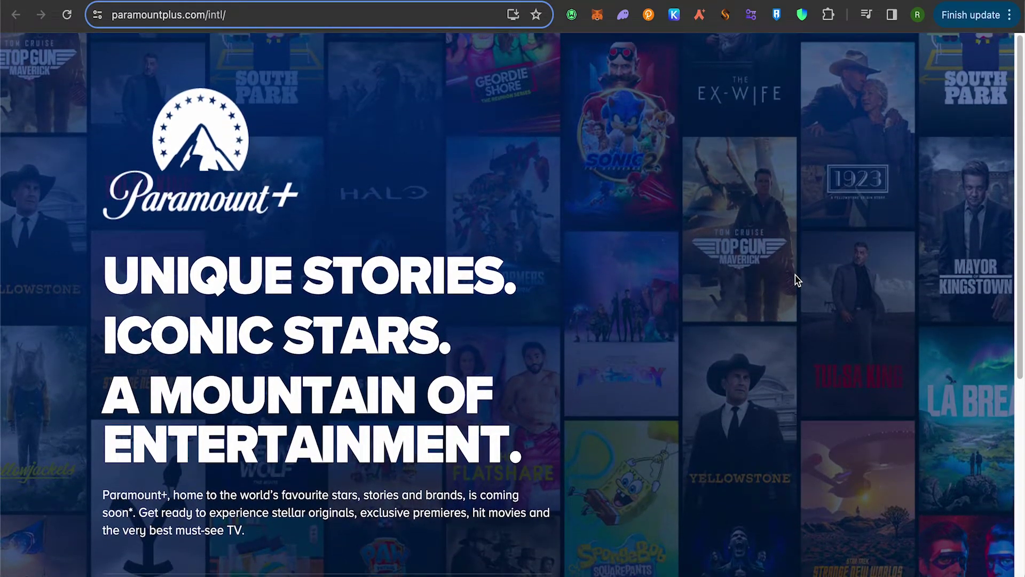